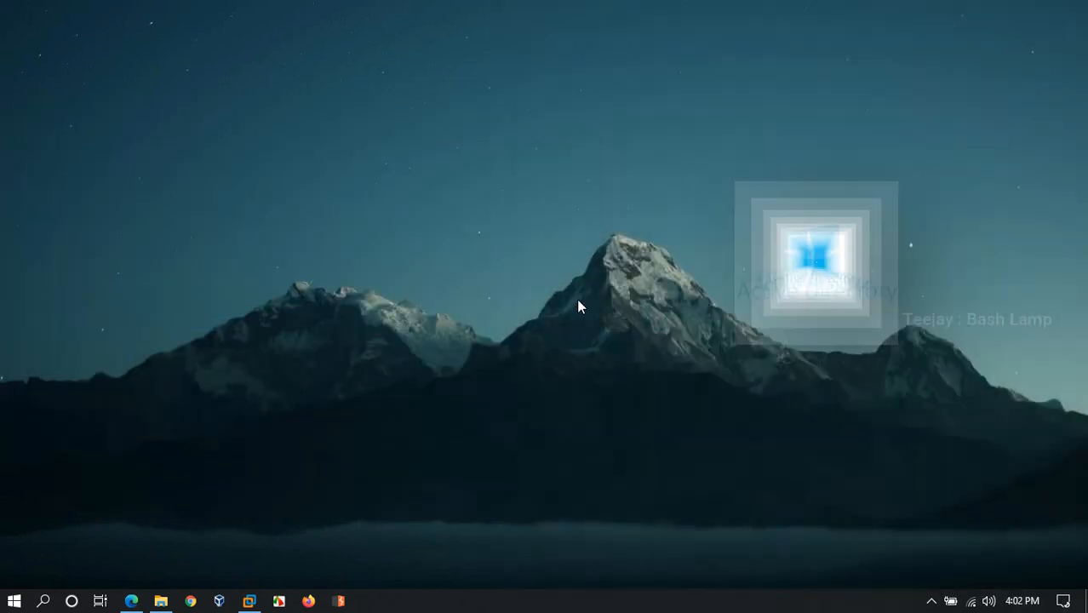
# Switch to Microsoft Edge, open the bookmarked Windows Server 2019 evaluation page and continue with the ISO experience
pyautogui.click(248, 601)
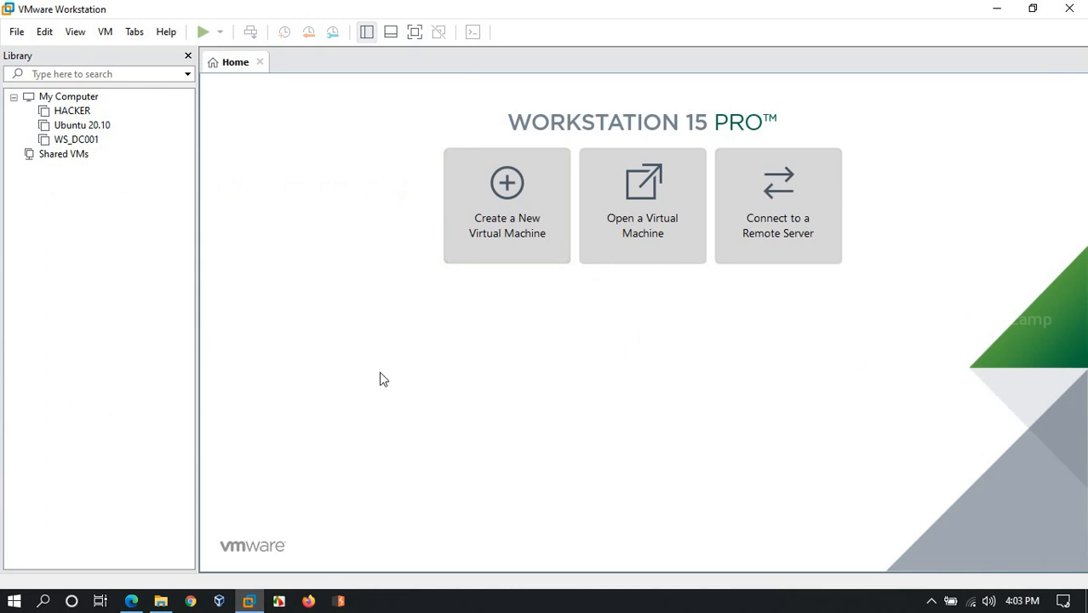
pyautogui.click(132, 602)
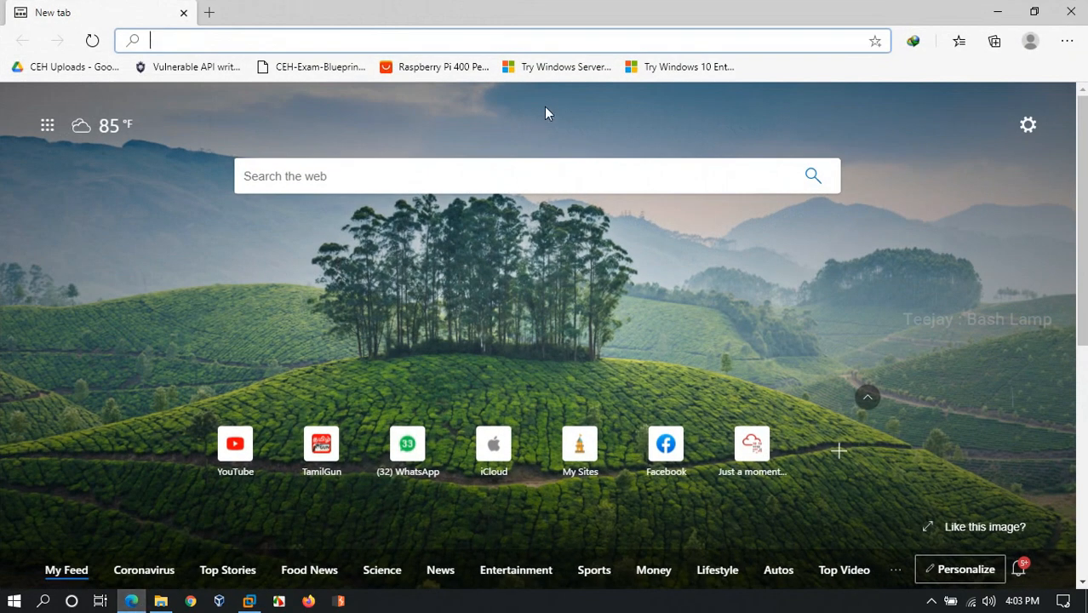
pyautogui.click(554, 68)
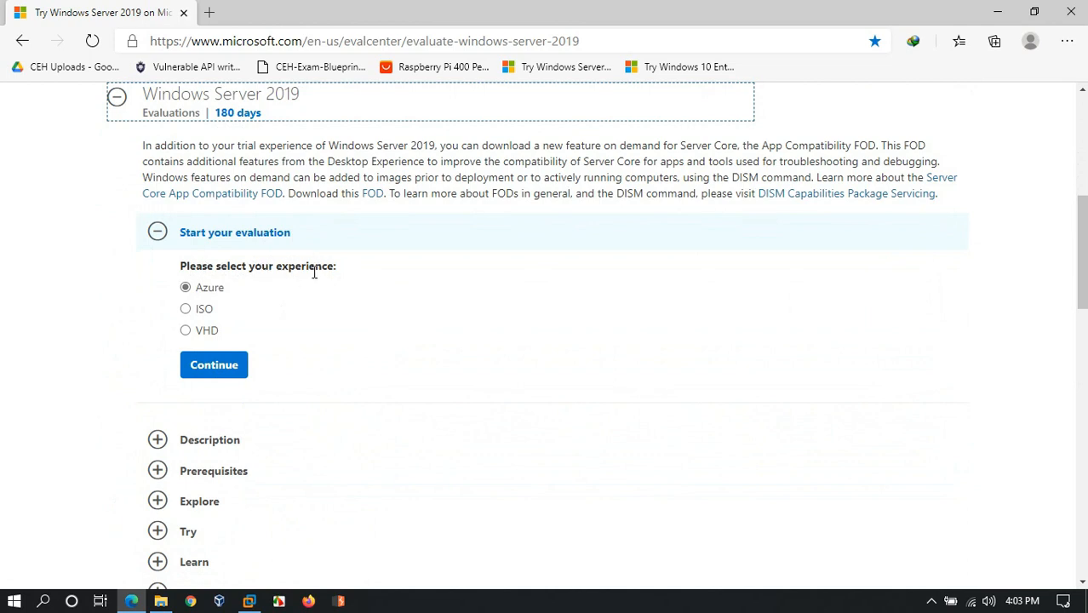
pyautogui.click(187, 310)
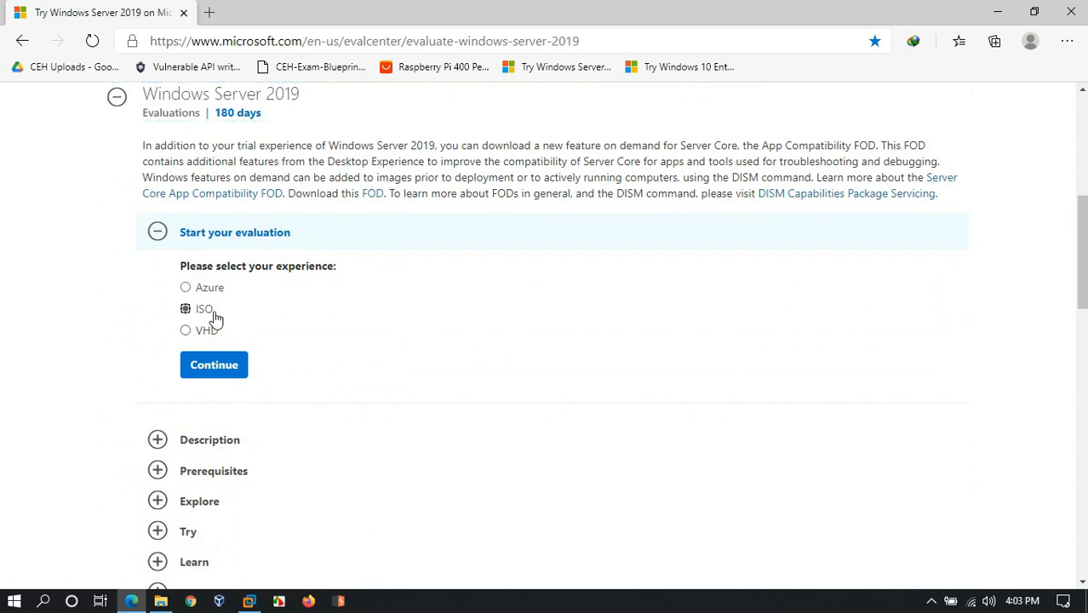
pyautogui.click(232, 371)
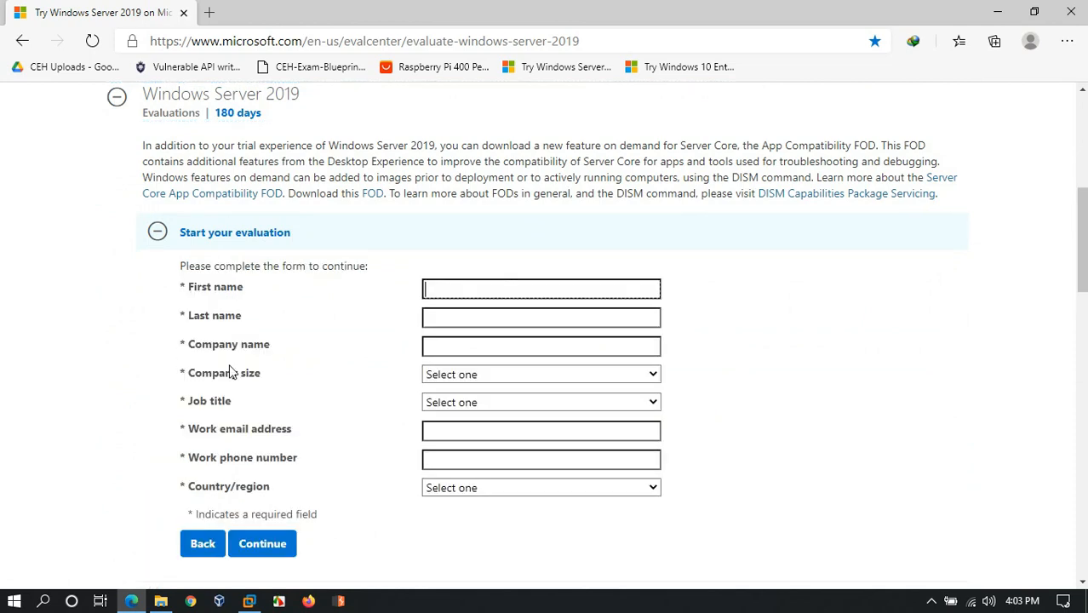
pyautogui.scroll(-2, 341, 285)
pyautogui.scroll(2, 341, 285)
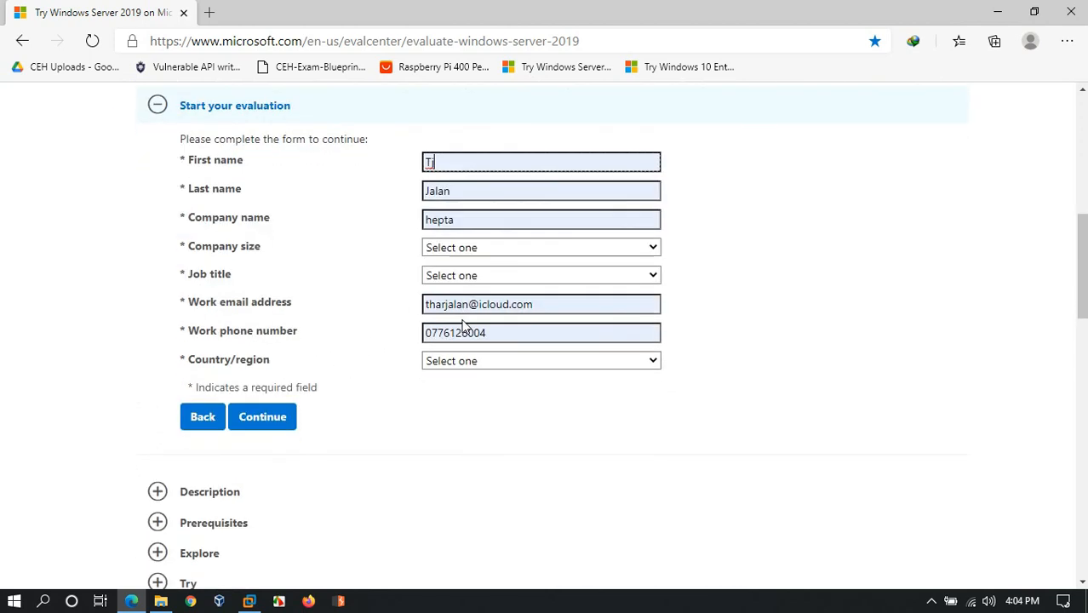
# Fill in the evaluation form with the requester's contact and company details and submit it
pyautogui.click(443, 275)
pyautogui.click(440, 311)
pyautogui.click(505, 361)
pyautogui.press('b')
pyautogui.click(259, 495)
pyautogui.scroll(1, 369, 208)
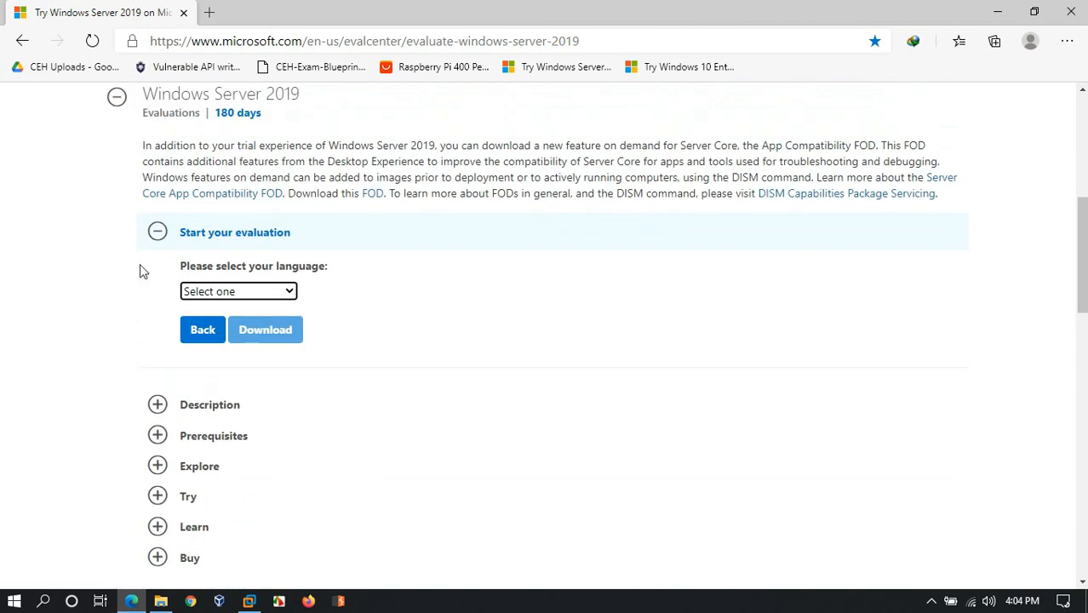
# Select English as the evaluation download language and view the ISO files in the Servers folder in File Explorer
pyautogui.click(242, 292)
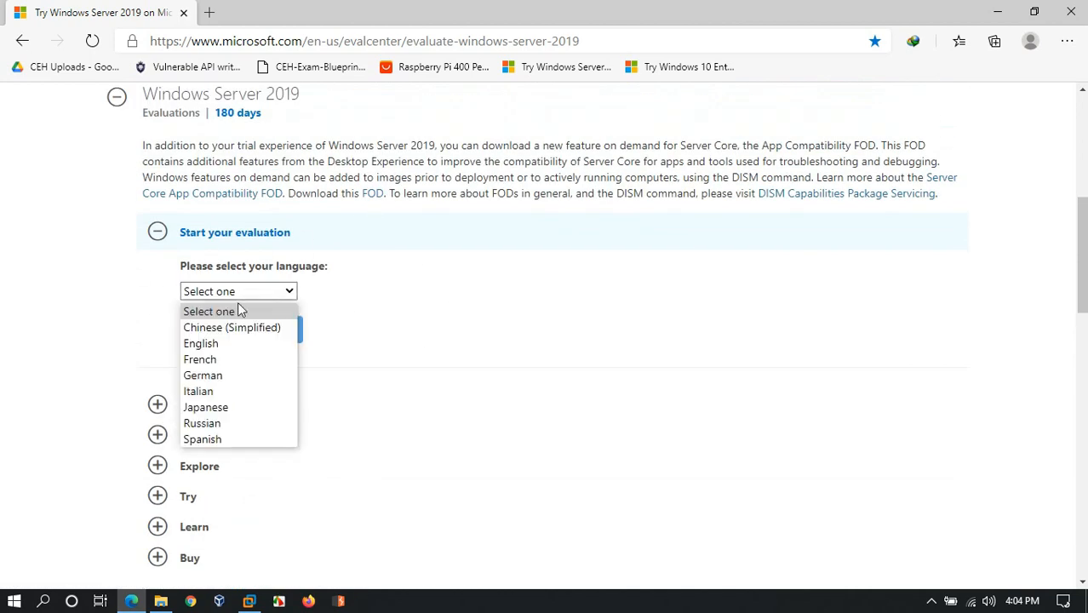
pyautogui.click(218, 343)
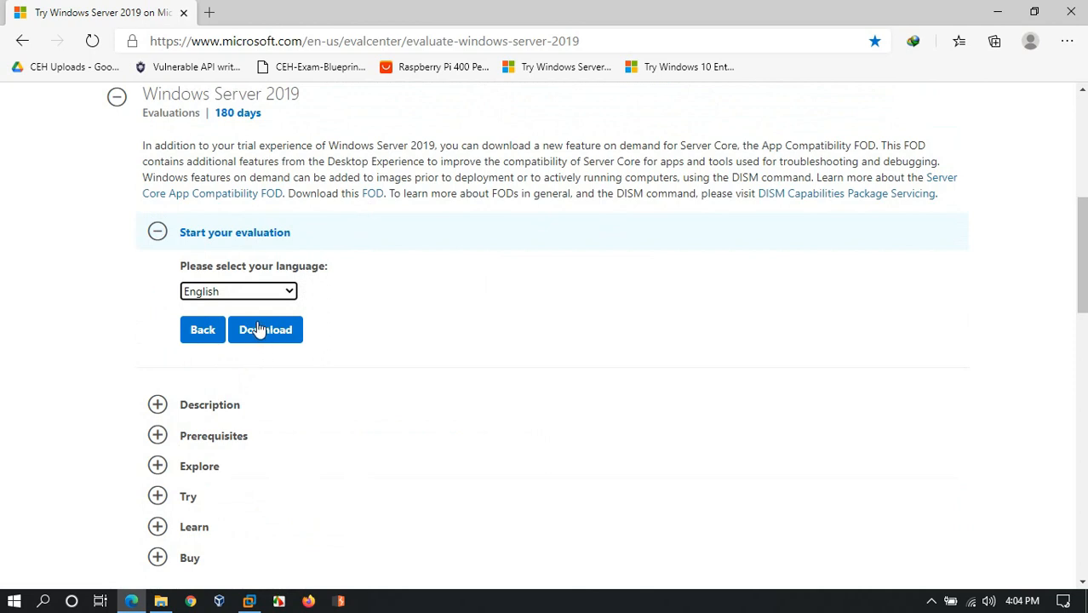
pyautogui.click(161, 602)
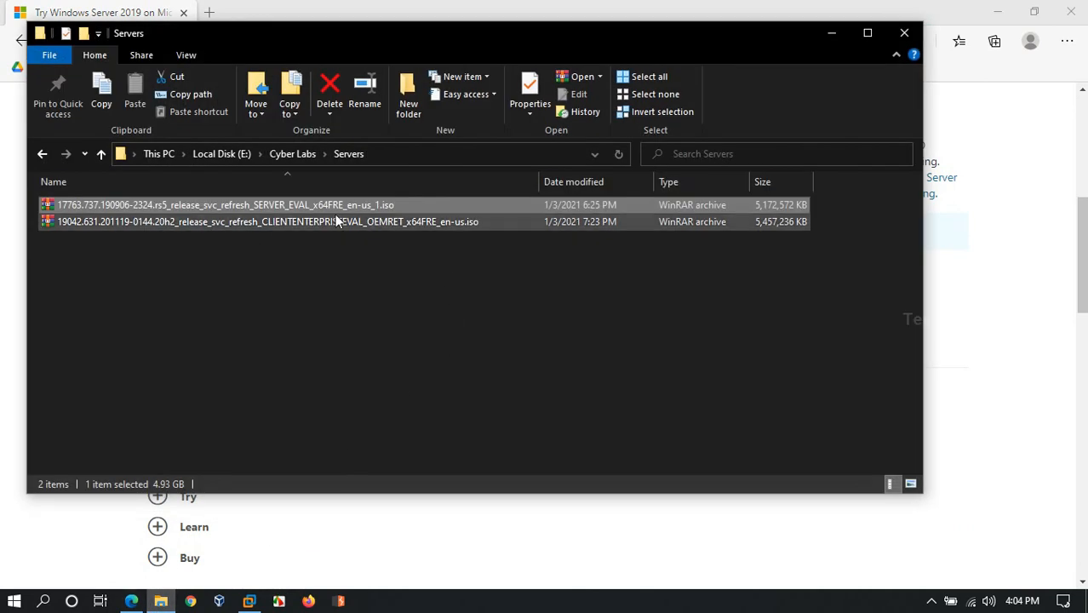
pyautogui.click(336, 257)
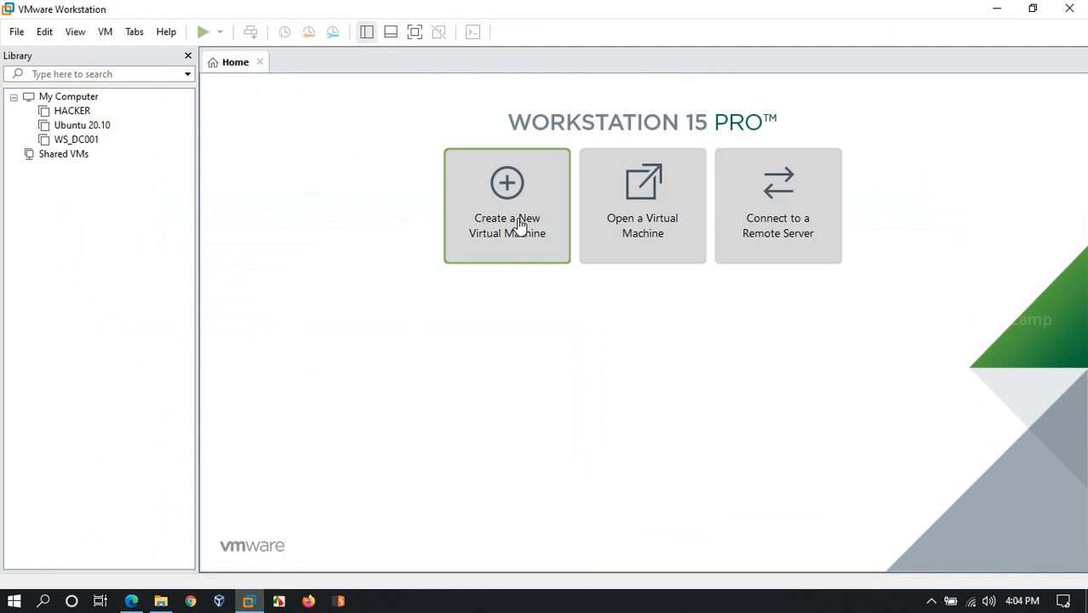
# In VMware Workstation, start a Typical new virtual machine with the operating system installed later and Windows Server 2016 as the guest version
pyautogui.click(517, 219)
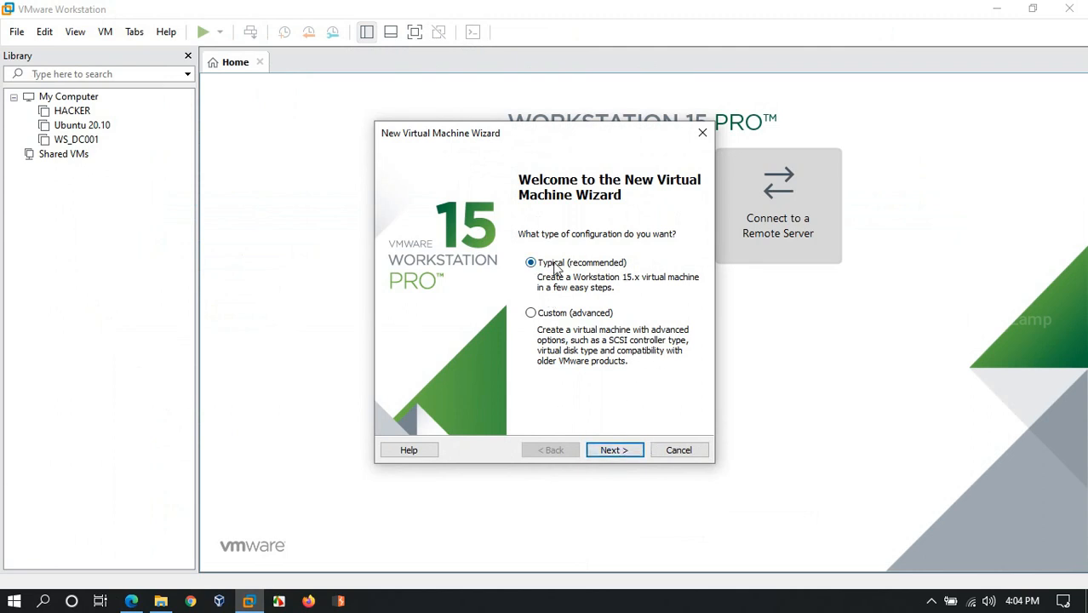
pyautogui.click(621, 449)
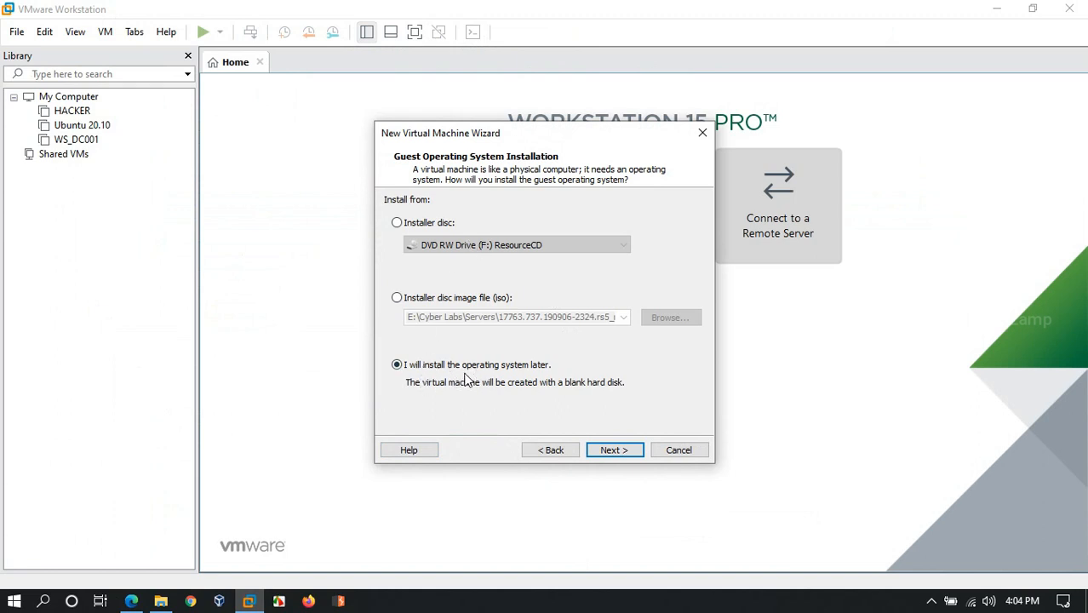
pyautogui.click(604, 454)
pyautogui.click(485, 301)
pyautogui.click(518, 142)
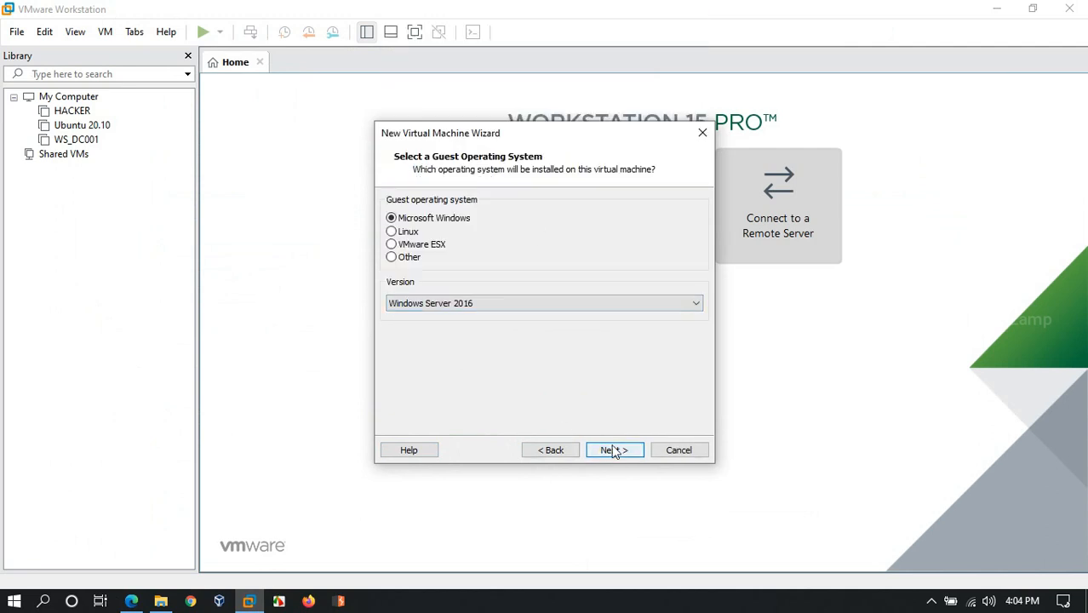
# Name the virtual machine Server 2019, give it an 80 GB split disk and create it
pyautogui.click(611, 452)
pyautogui.moveTo(524, 224); pyautogui.dragTo(357, 219)
pyautogui.write('Server 2019')
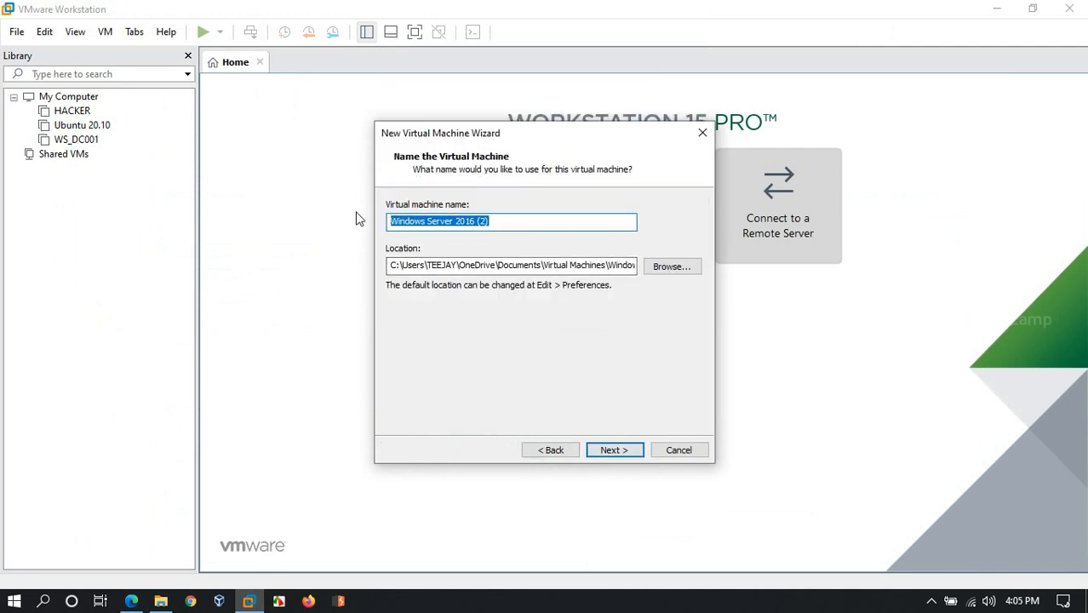
pyautogui.click(631, 450)
pyautogui.write('80')
pyautogui.click(635, 451)
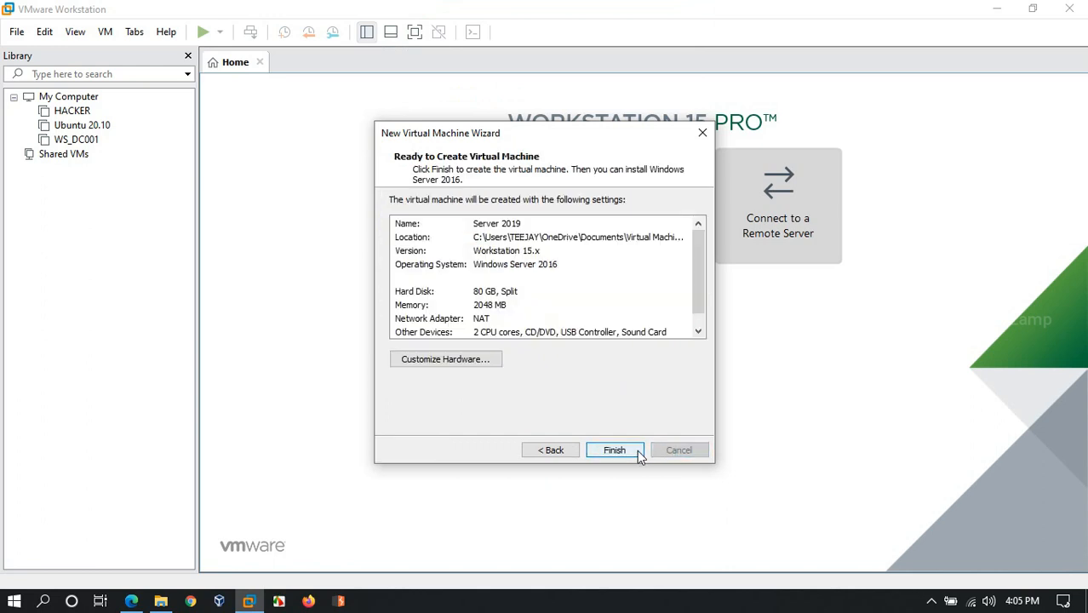
pyautogui.click(617, 450)
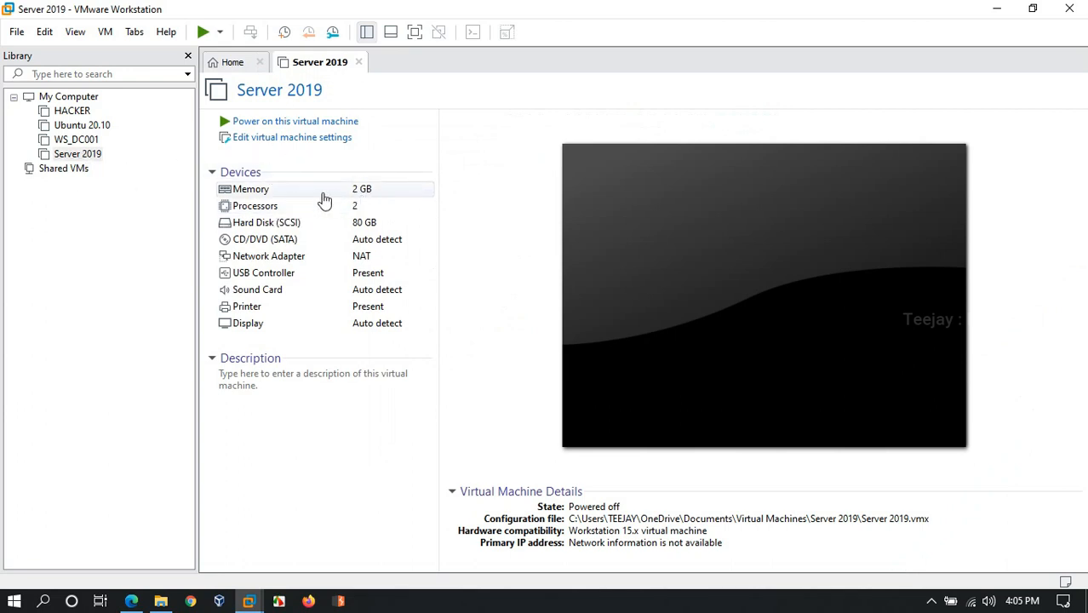
# In the Server 2019 virtual machine settings, set the memory to 4096 MB
pyautogui.click(308, 142)
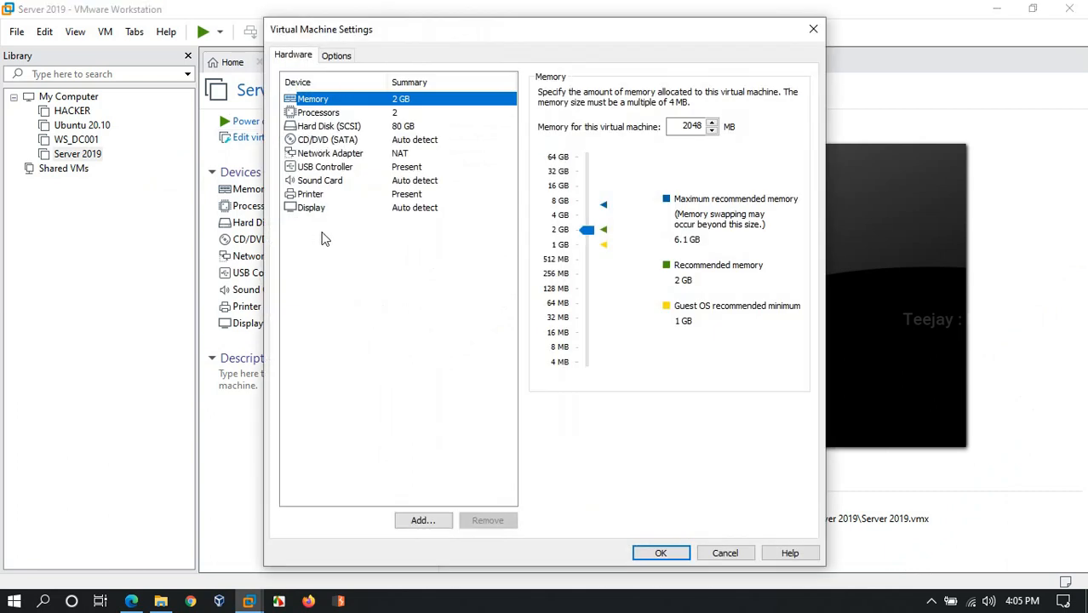
pyautogui.click(399, 102)
pyautogui.moveTo(588, 230); pyautogui.dragTo(595, 213)
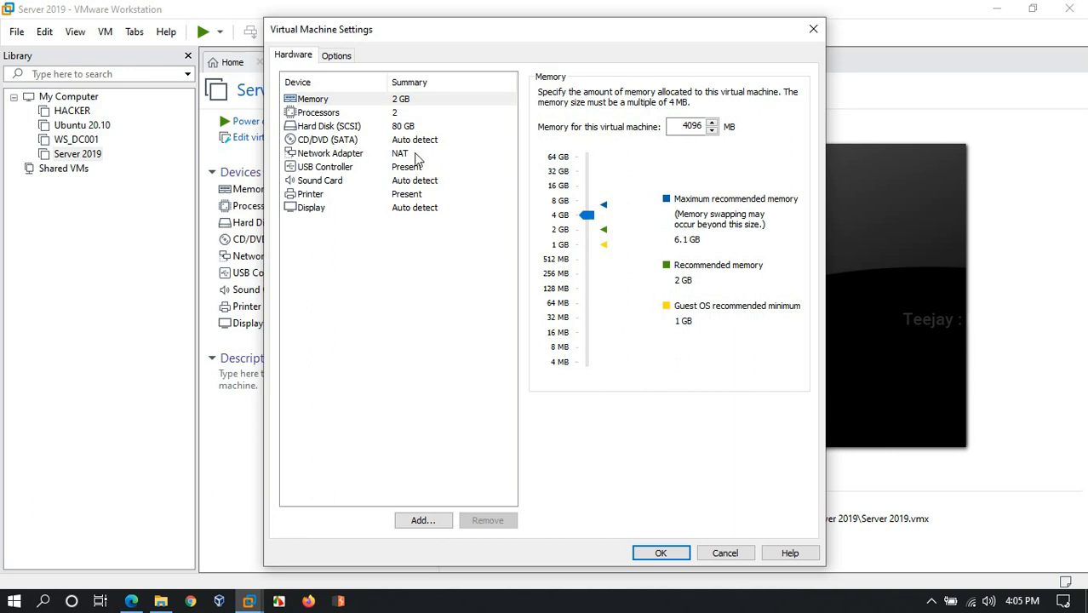
# Set the CD/DVD drive to use the Windows Server 2019 ISO image file and save the virtual machine settings
pyautogui.click(400, 153)
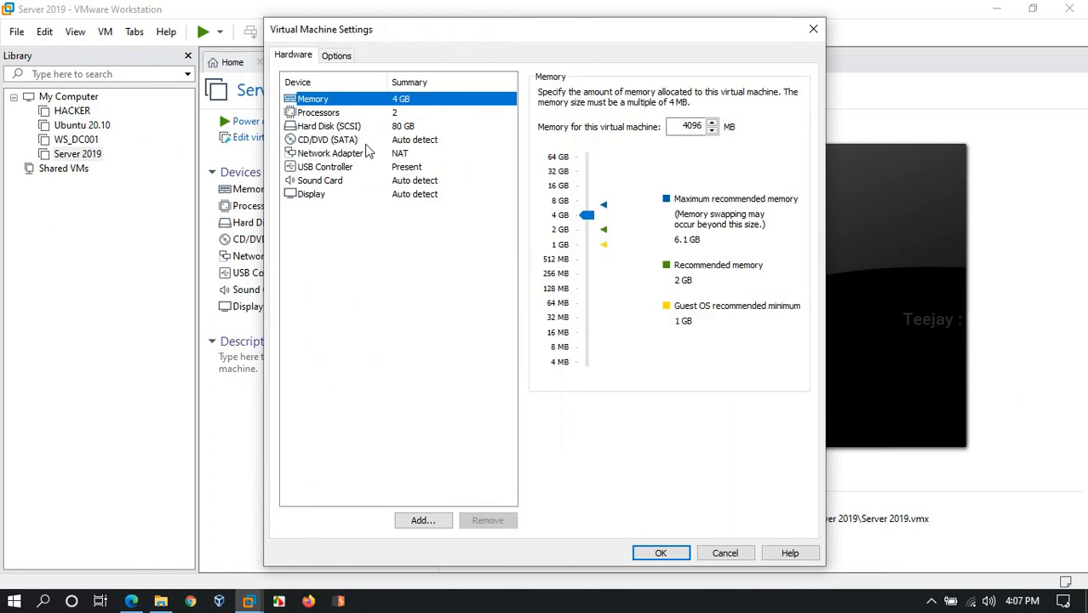
pyautogui.click(366, 141)
pyautogui.click(544, 189)
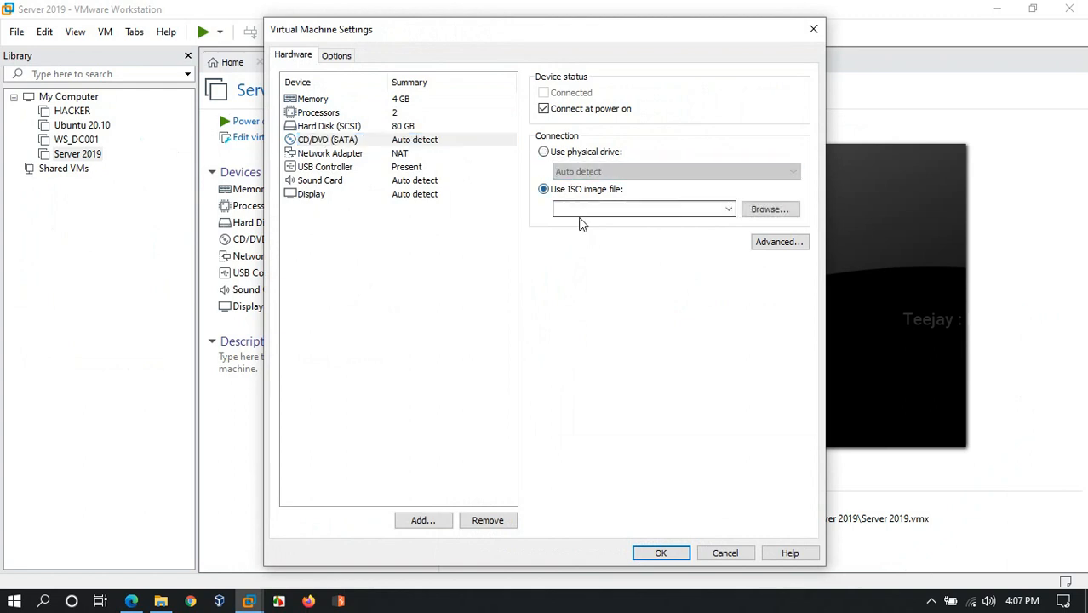
pyautogui.click(771, 210)
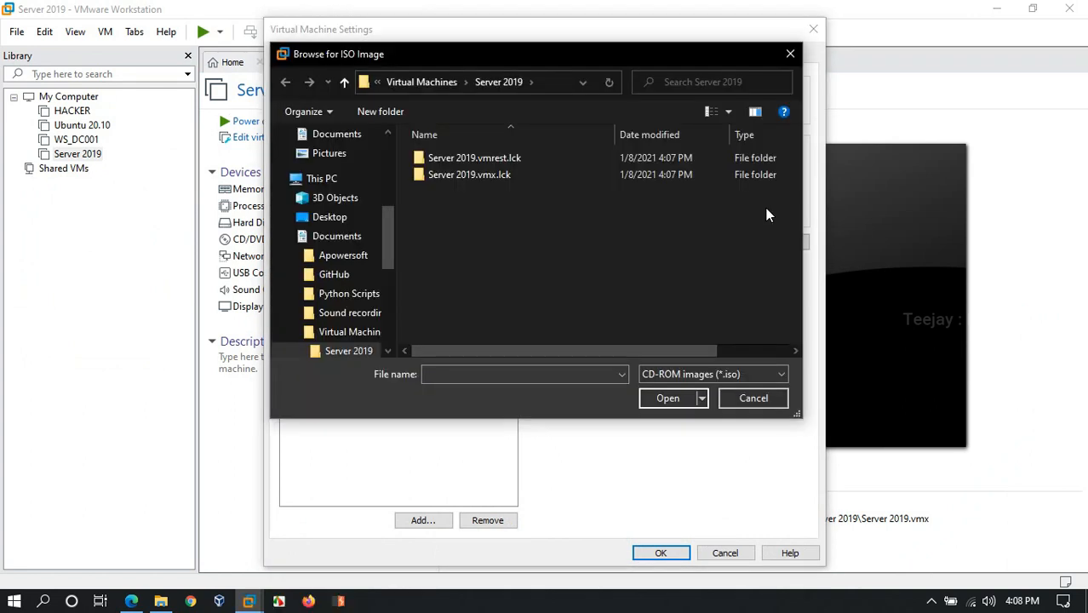
pyautogui.click(344, 82)
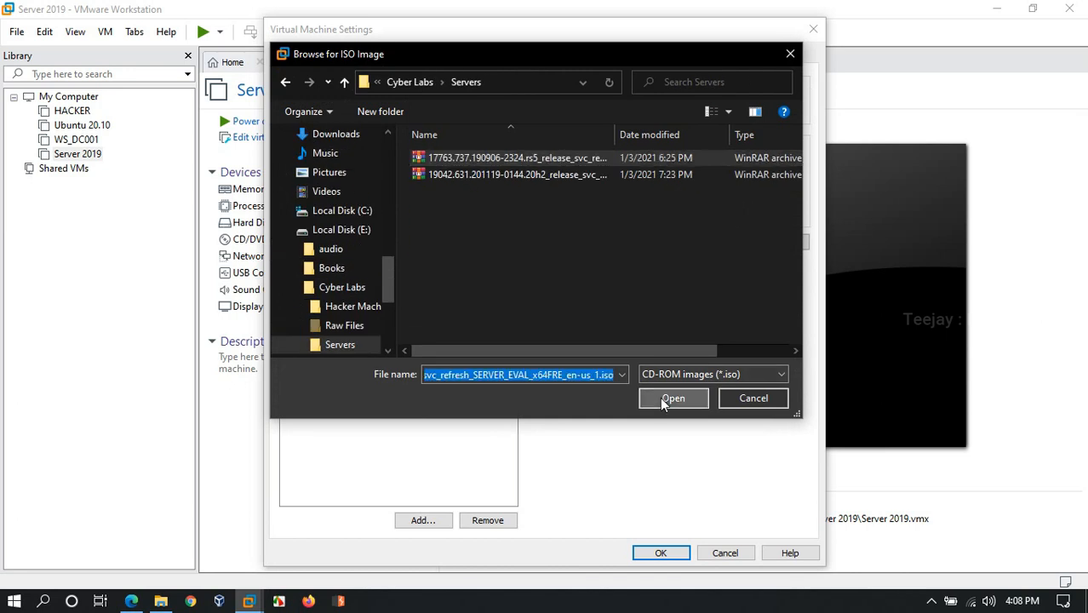
pyautogui.click(660, 397)
pyautogui.click(663, 554)
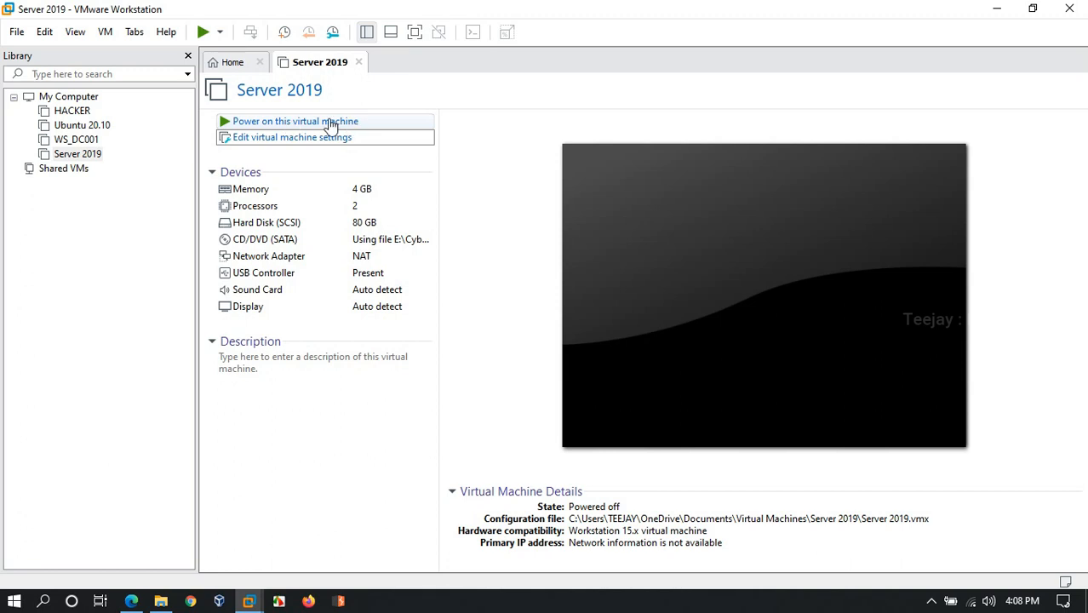
# Power on the Server 2019 virtual machine and continue Windows Setup with English (United States) and the US keyboard
pyautogui.click(331, 122)
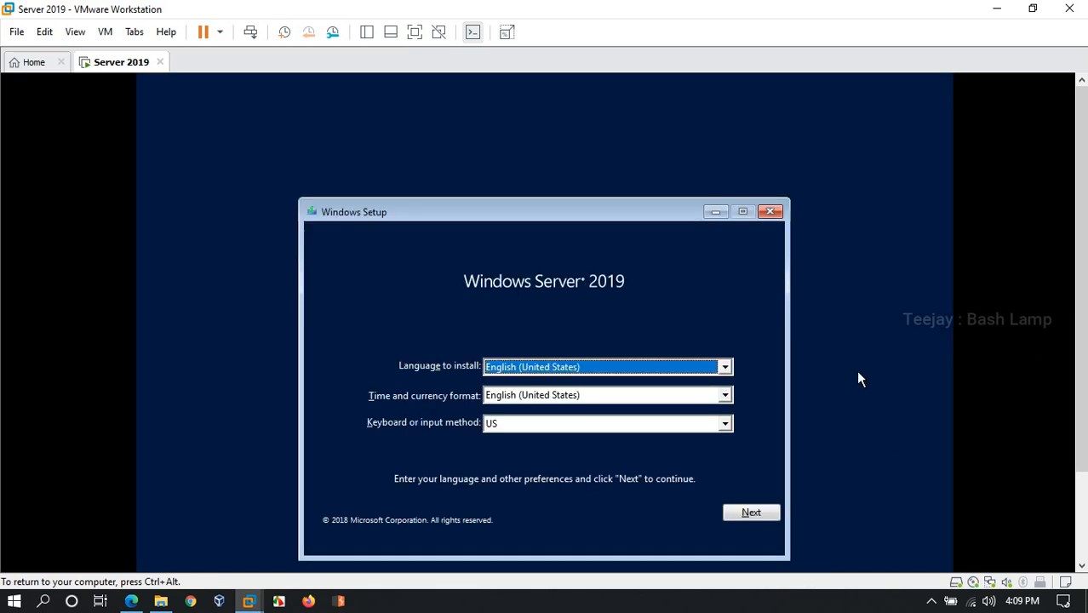
pyautogui.hotkey('ctrl', 'alt')
pyautogui.moveTo(1081, 230); pyautogui.dragTo(1075, 319)
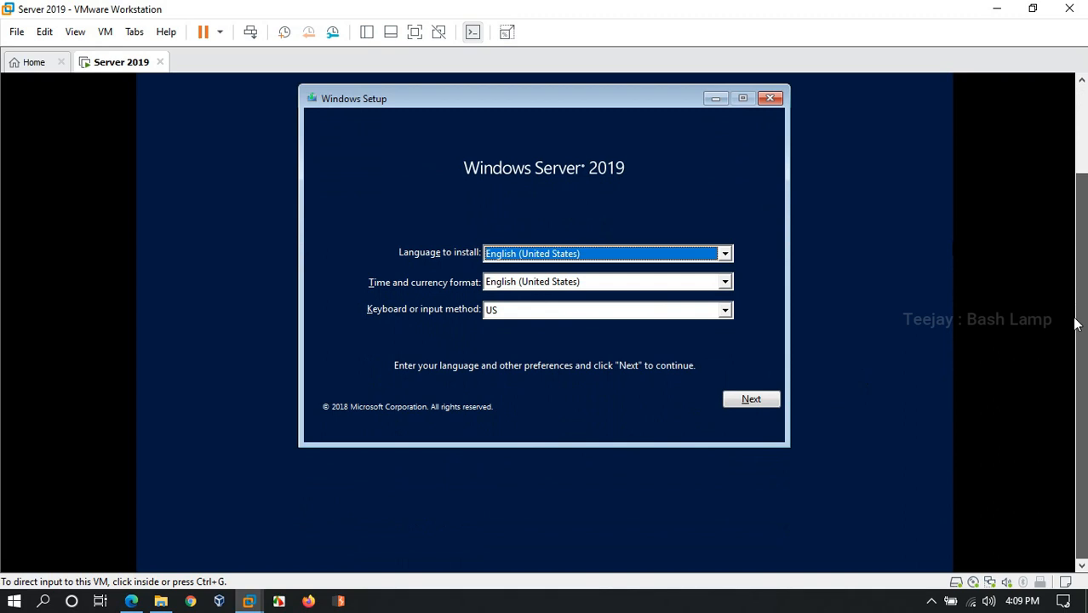
pyautogui.click(947, 242)
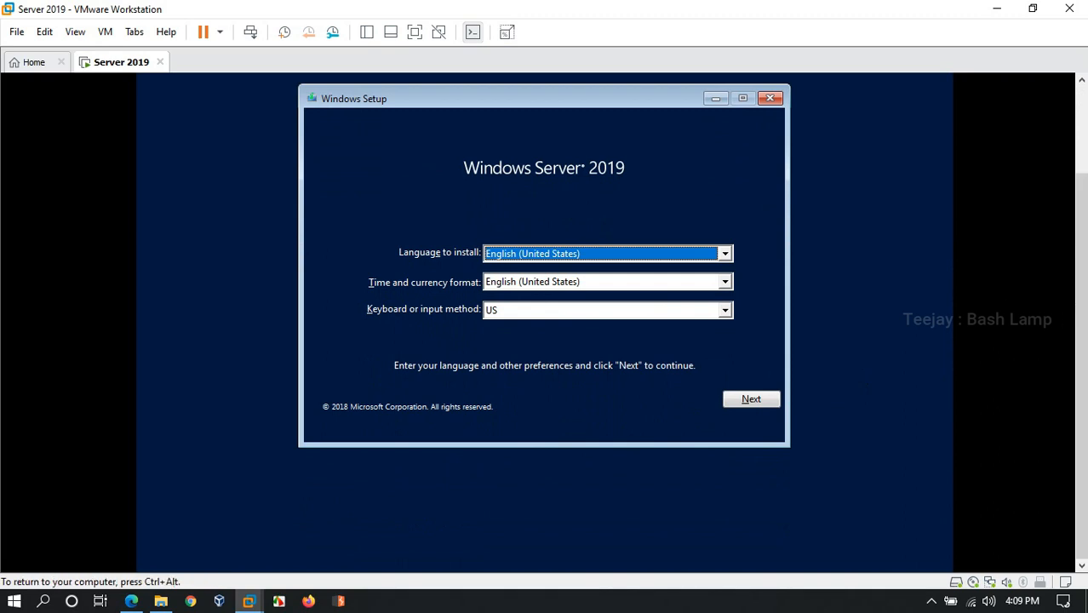
pyautogui.click(749, 401)
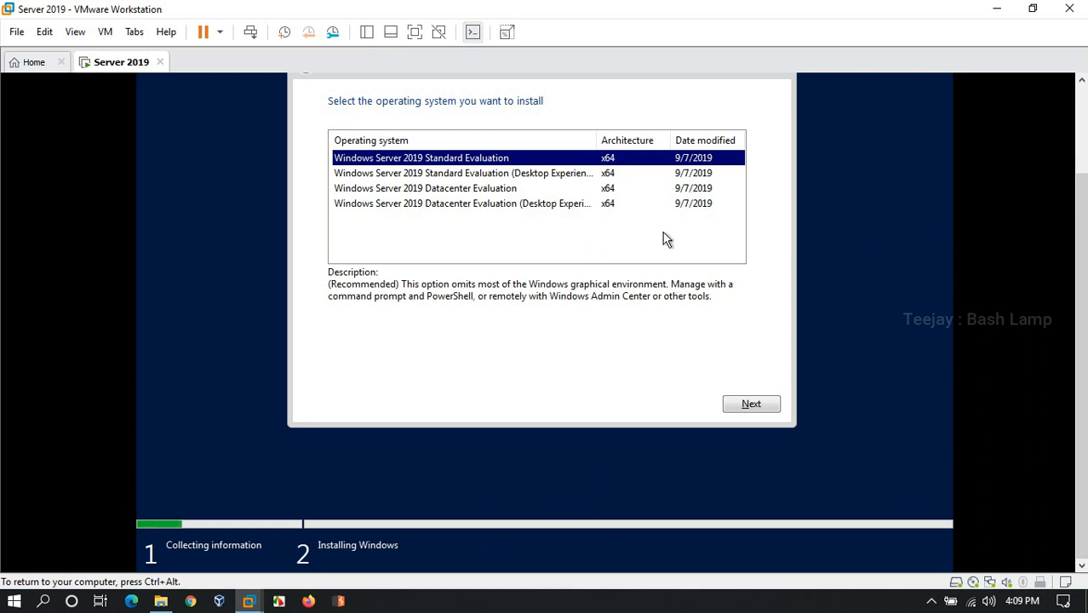
# Choose Windows Server 2019 Standard Evaluation (Desktop Experience) as the edition and accept the license terms
pyautogui.click(564, 174)
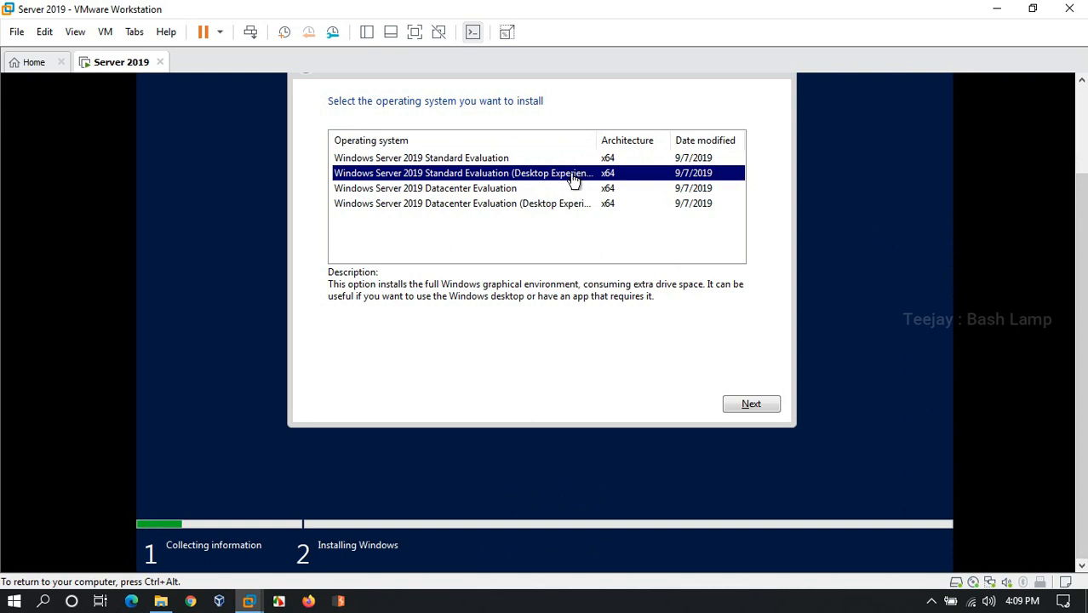
pyautogui.click(744, 407)
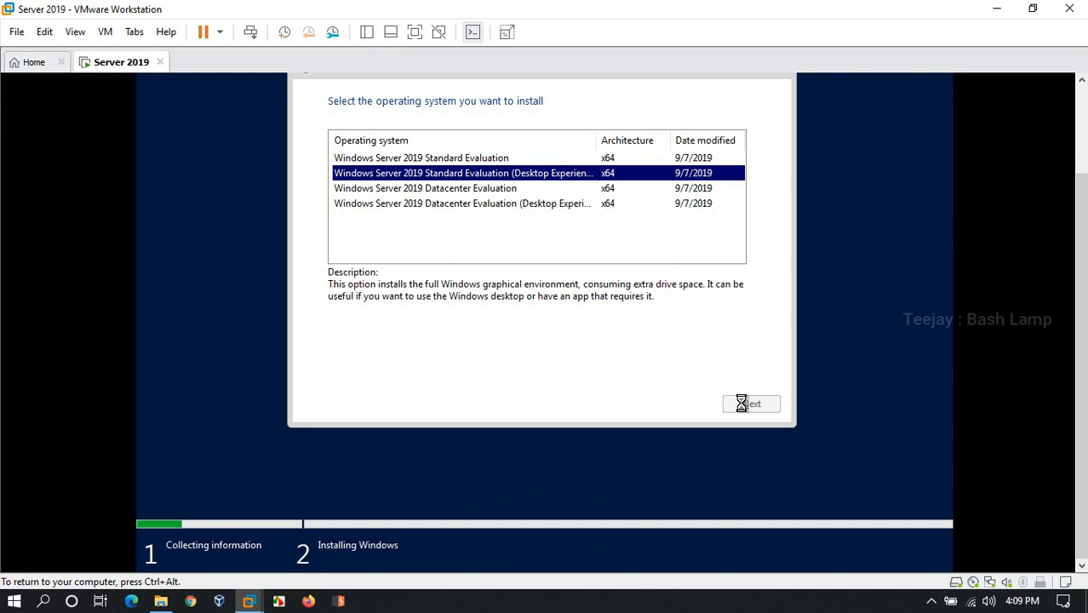
pyautogui.click(333, 367)
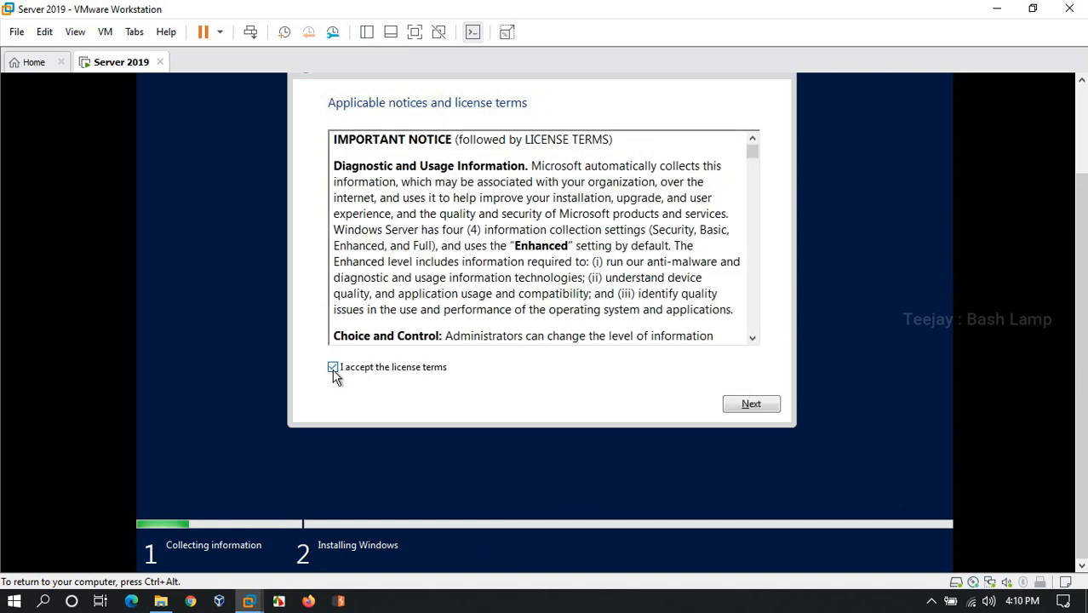
pyautogui.click(749, 405)
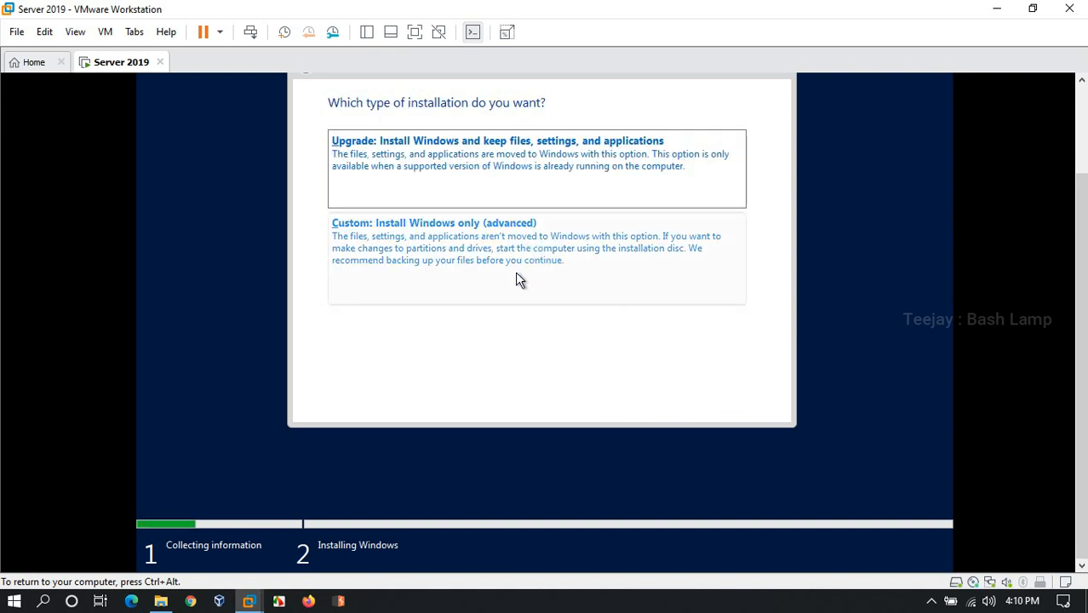
# Choose the custom installation type that installs Windows only
pyautogui.click(456, 247)
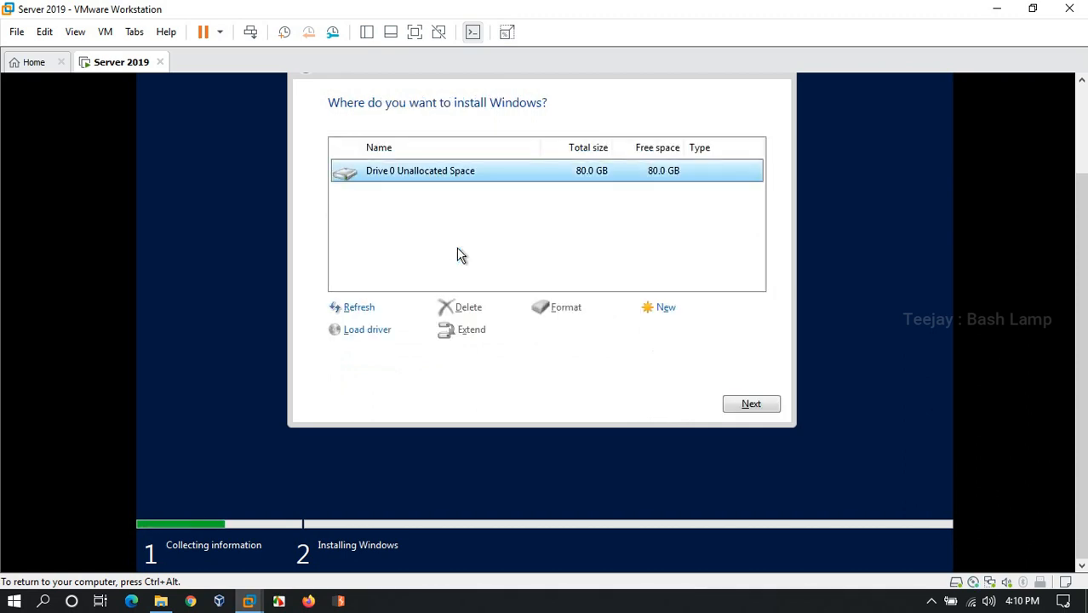
pyautogui.hotkey('ctrl', 'alt')
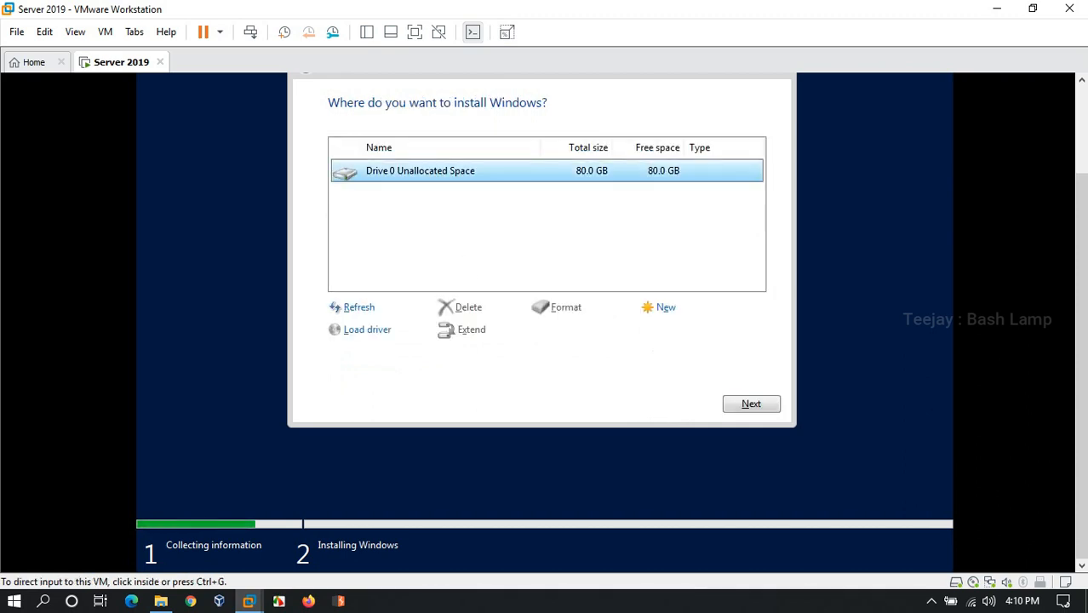
pyautogui.click(624, 327)
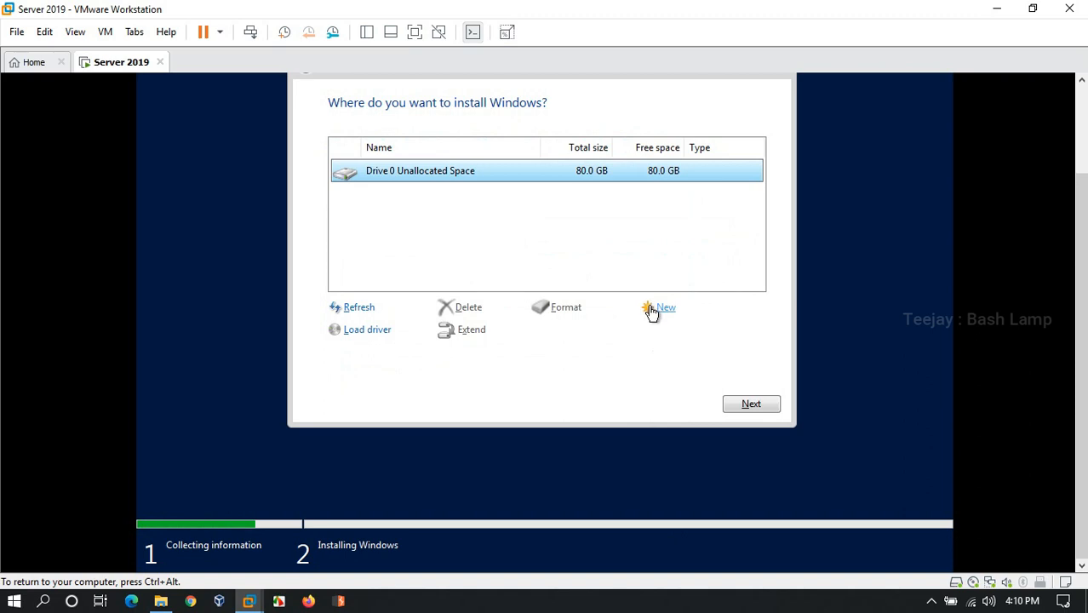
# Create a new 81920 MB partition from the unallocated space on Drive 0 and install Windows on the resulting primary partition
pyautogui.click(652, 313)
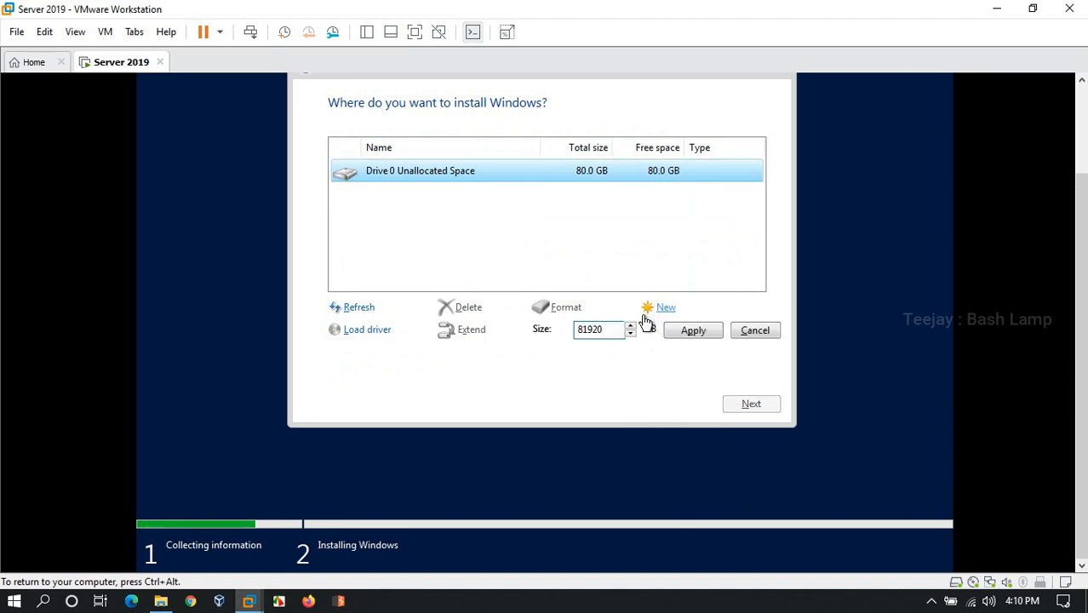
pyautogui.click(680, 336)
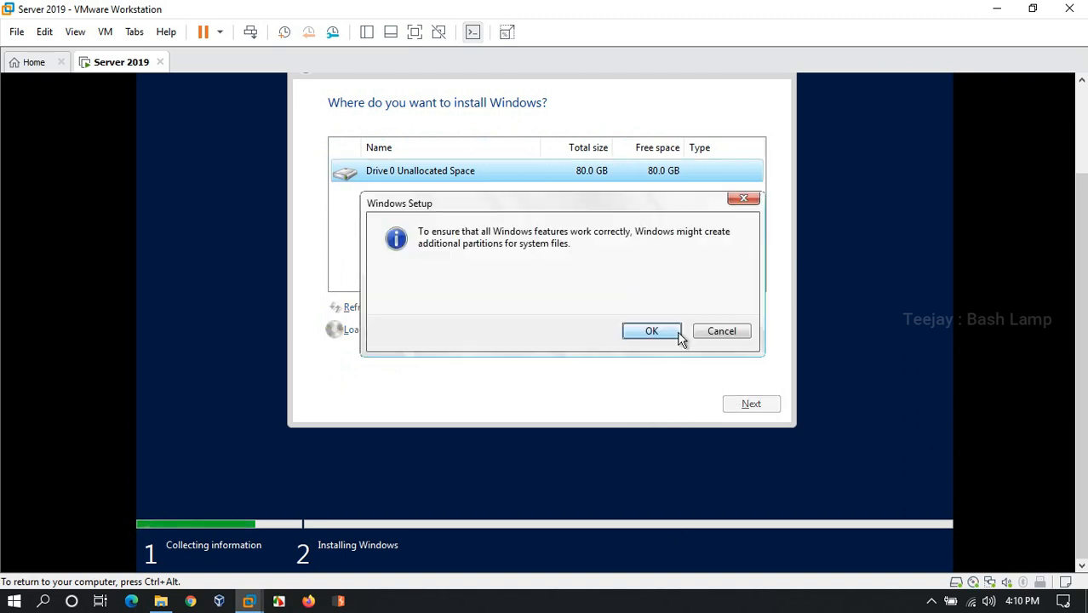
pyautogui.click(652, 332)
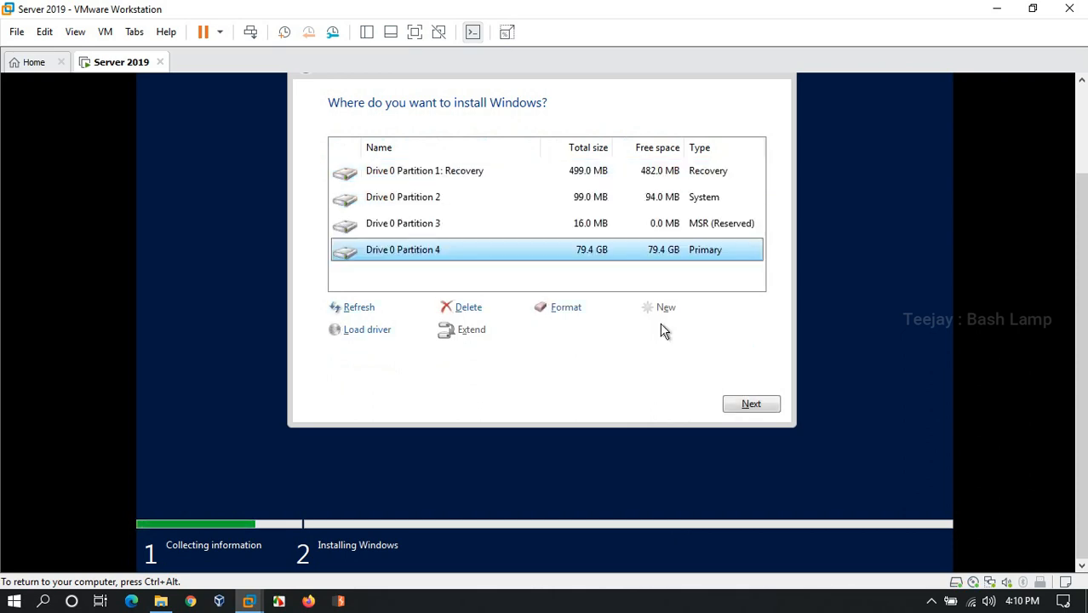
pyautogui.click(740, 405)
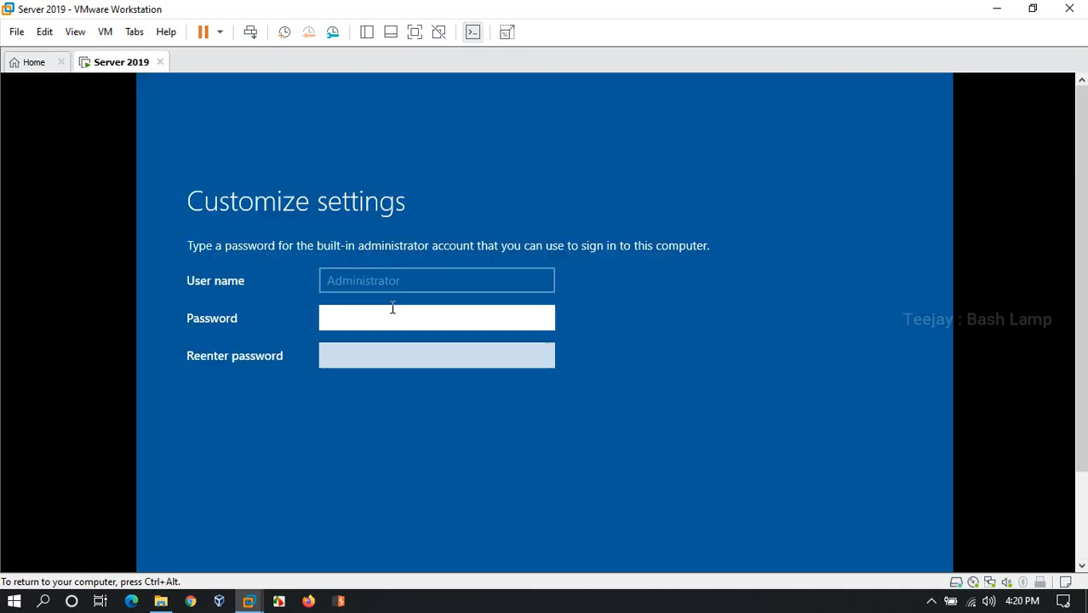
# Enter and re-enter the password for the built-in administrator account and finish customizing the settings
pyautogui.write('P@ss')
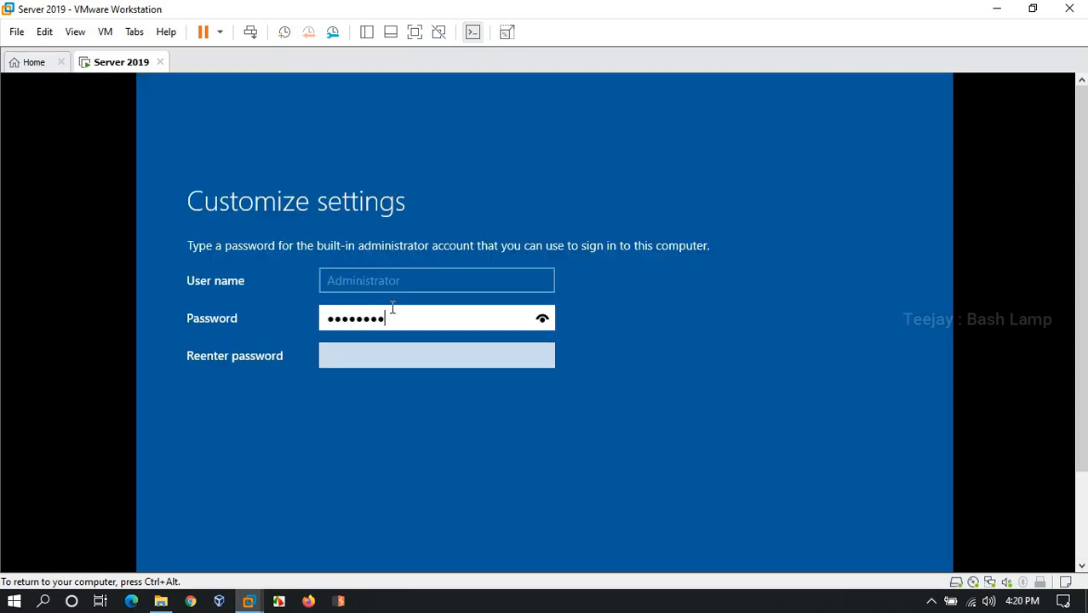
pyautogui.click(421, 358)
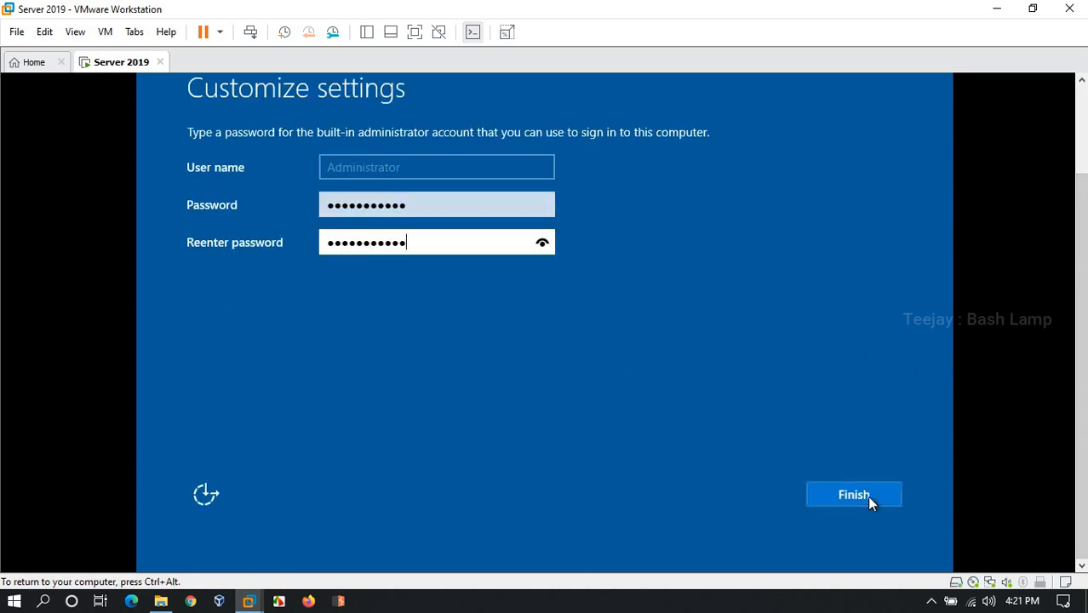
pyautogui.click(867, 496)
# Send Ctrl+Alt+Del to the virtual machine, sign in with the administrator account password, and dismiss the Windows Admin Center message
pyautogui.click(133, 32)
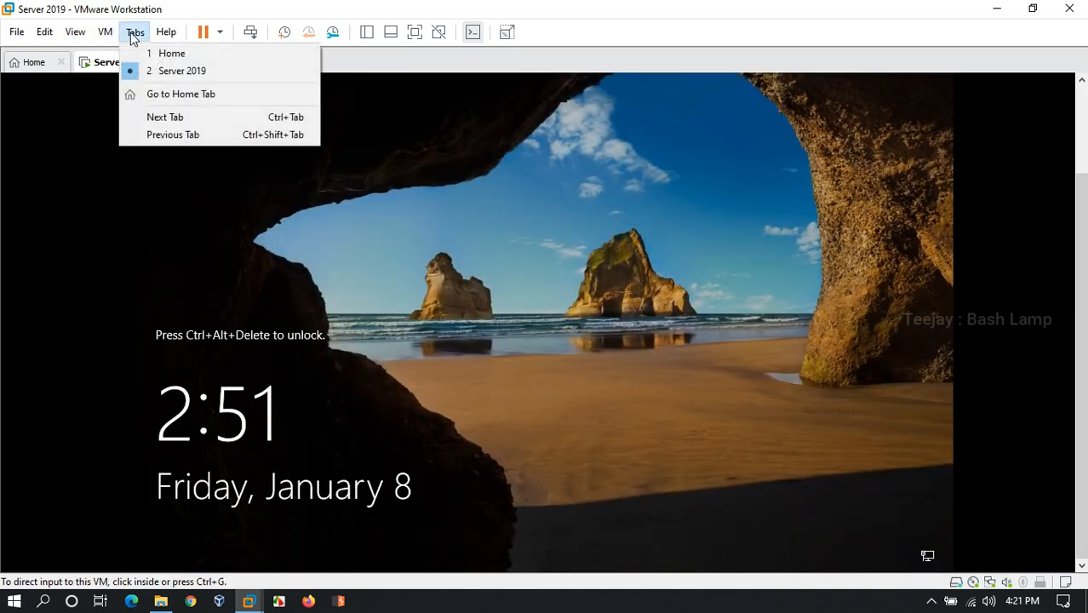
pyautogui.moveTo(105, 31)
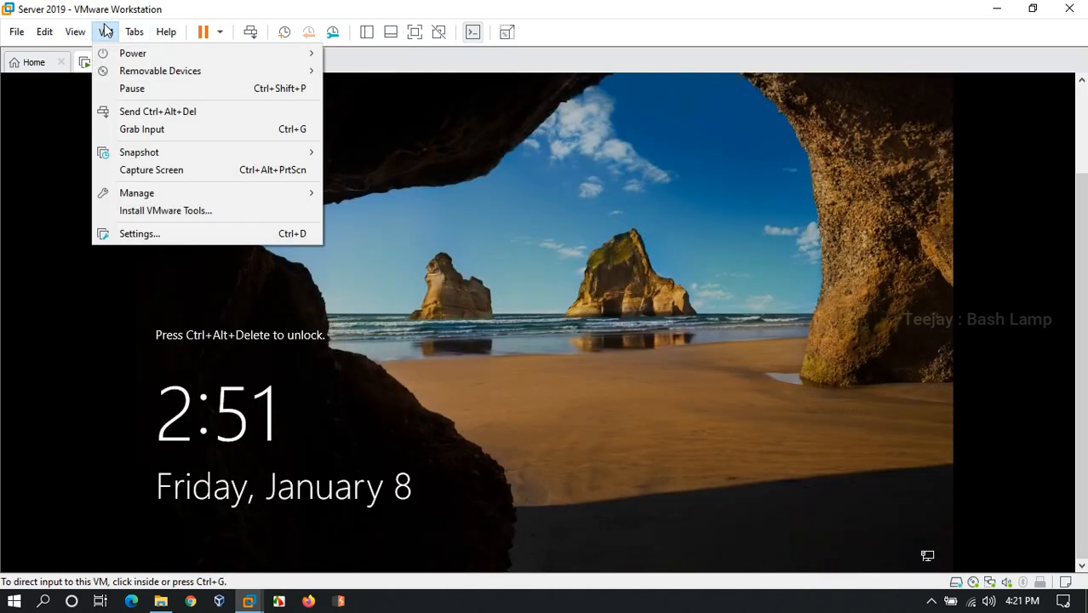
pyautogui.click(153, 112)
pyautogui.write('******')
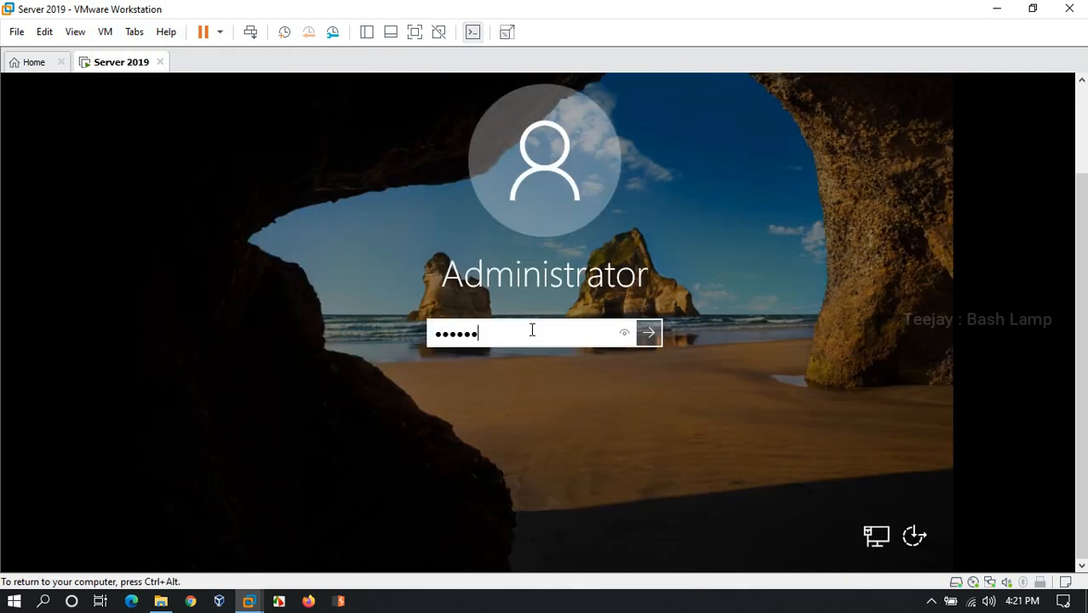
pyautogui.press('Return')
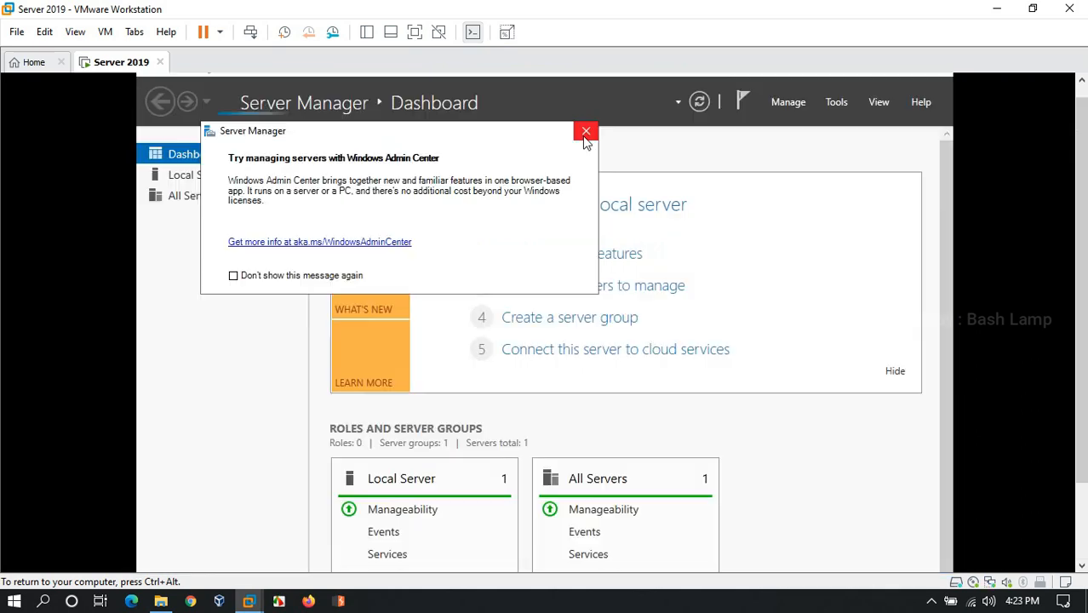
pyautogui.click(584, 131)
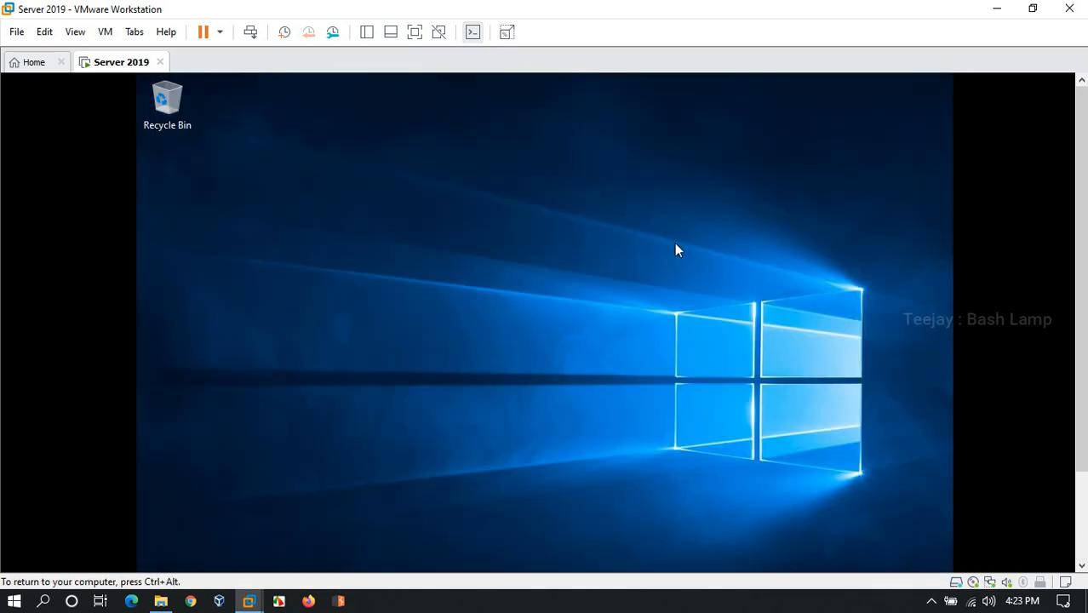